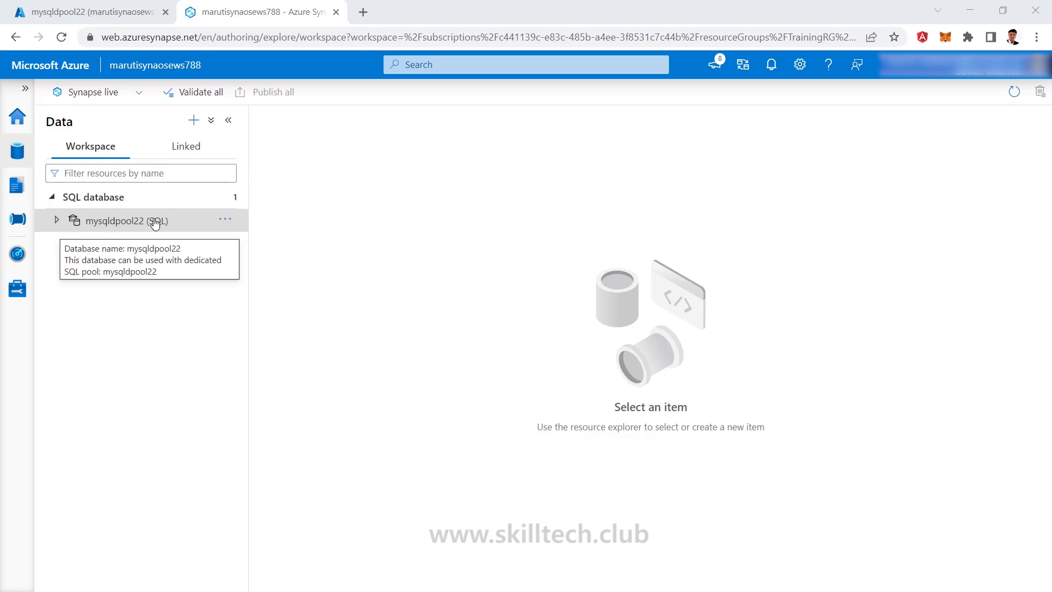
- Switch to the Azure portal and open marutifscontainer in the marutiadlsgen2 storage account of the TrainingRG resource group
{"action": "left_click", "coordinate": [91, 12]}
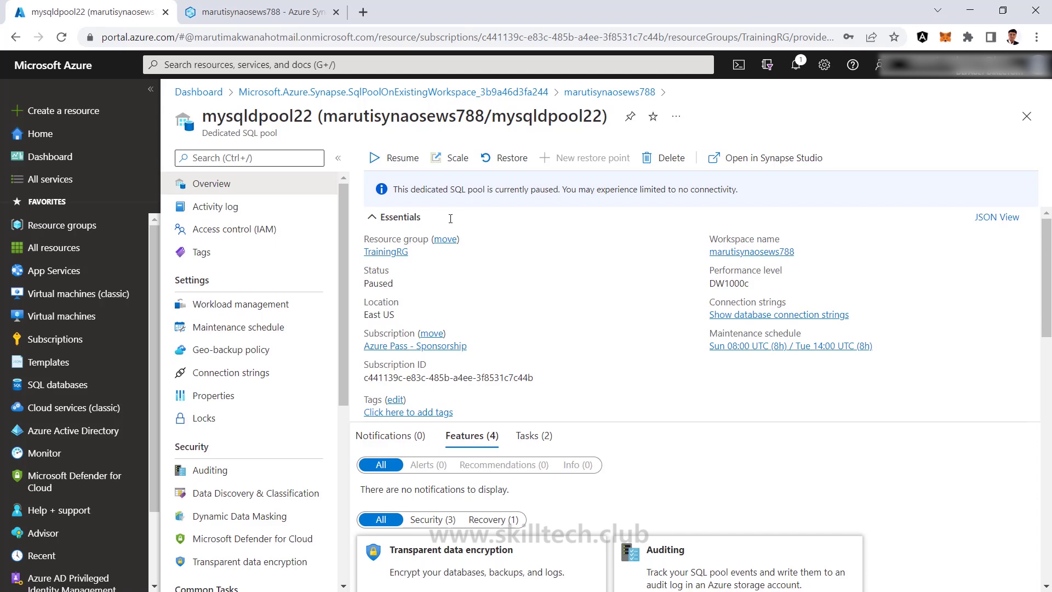
{"action": "left_click", "coordinate": [382, 252]}
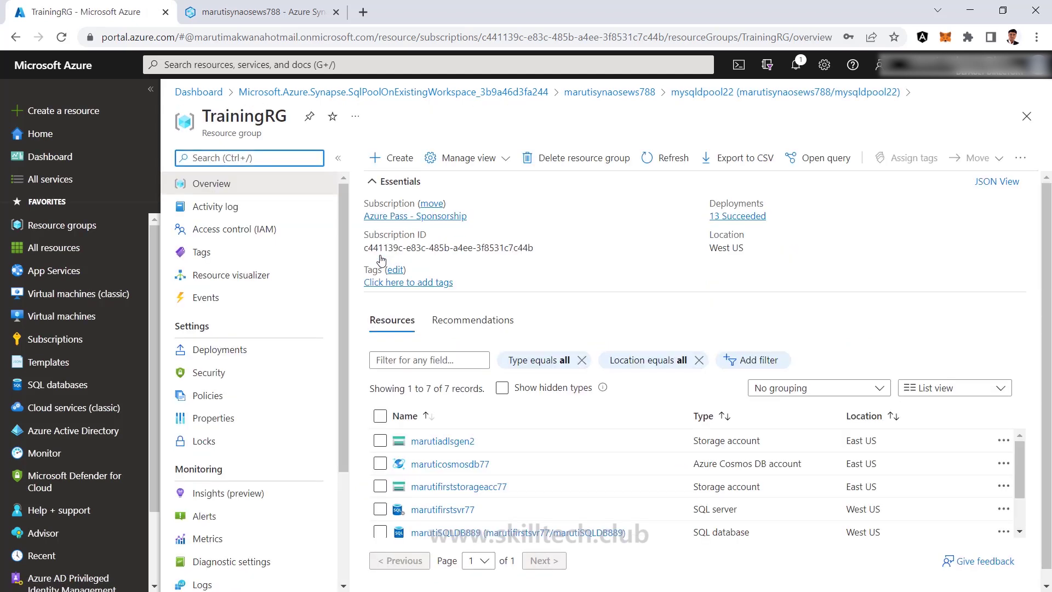
{"action": "left_click", "coordinate": [454, 448]}
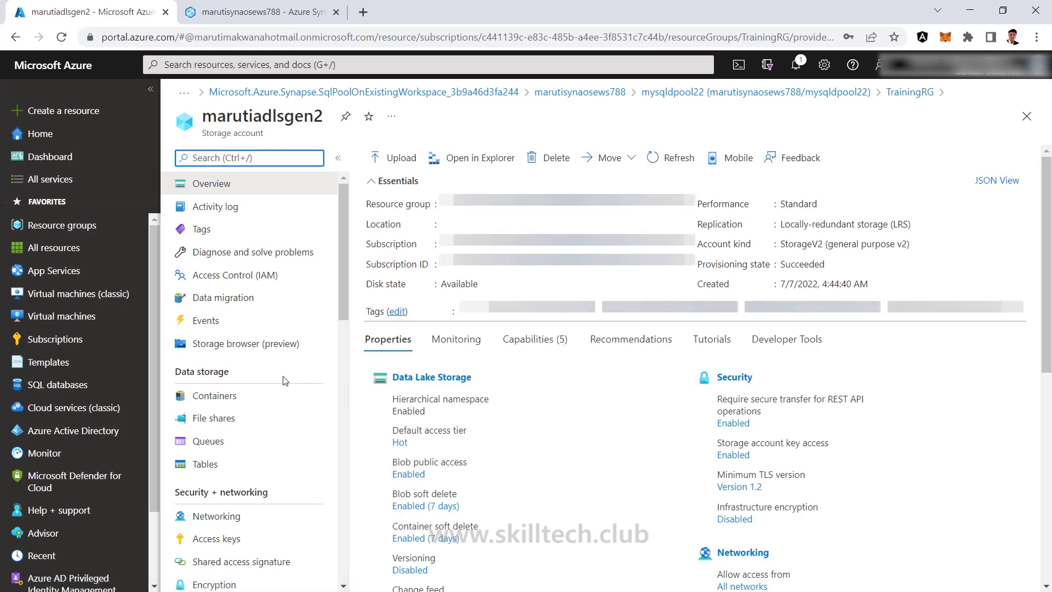
{"action": "left_click", "coordinate": [217, 396]}
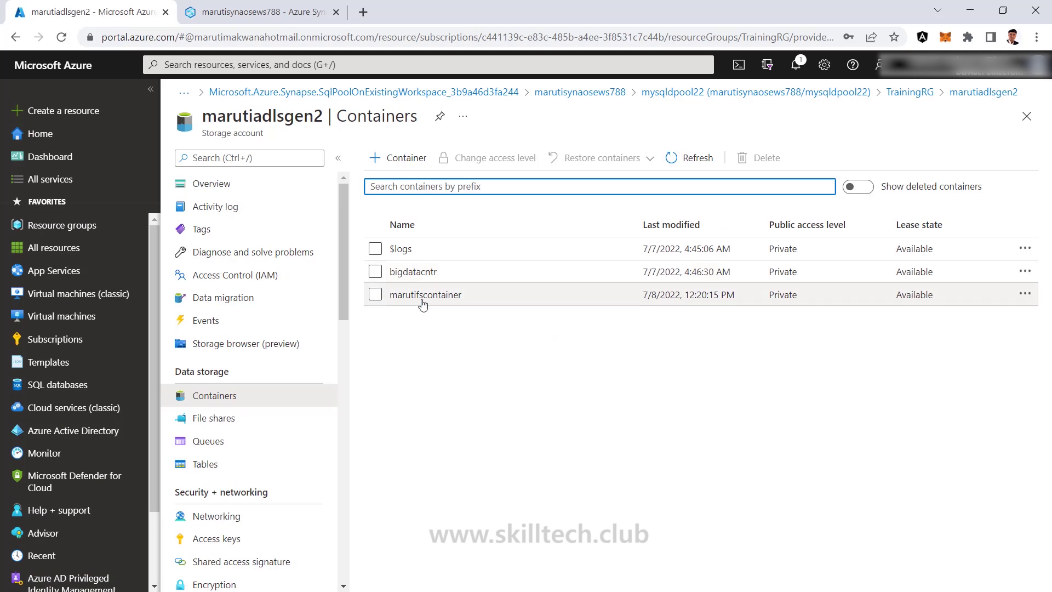
{"action": "left_click", "coordinate": [423, 300]}
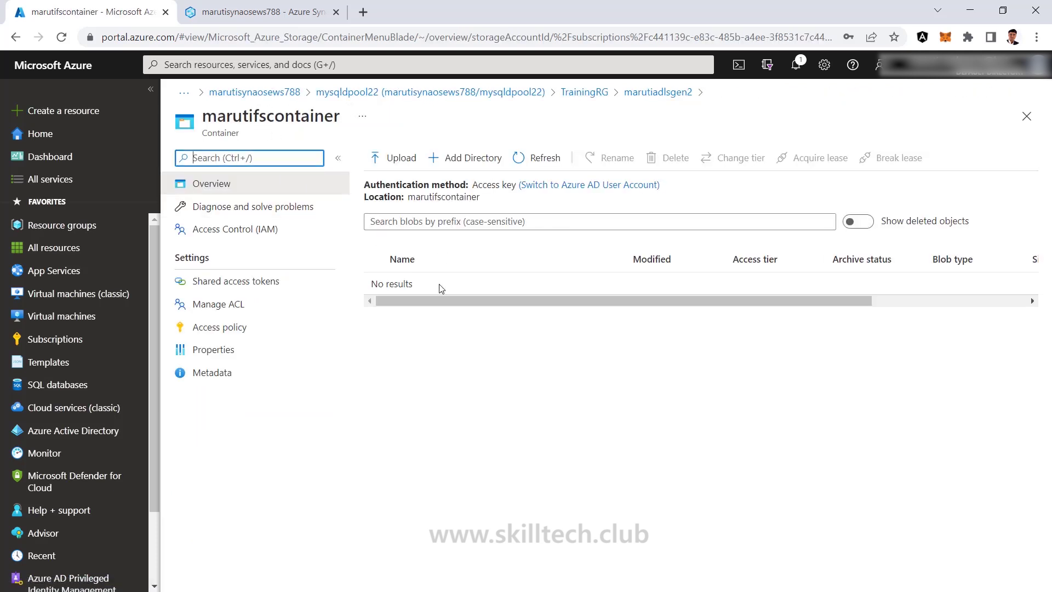
- Upload NYCTripSmall.parquet from the DP-203 Maruti folder to marutifscontainer and close the upload pane
{"action": "left_click", "coordinate": [394, 159]}
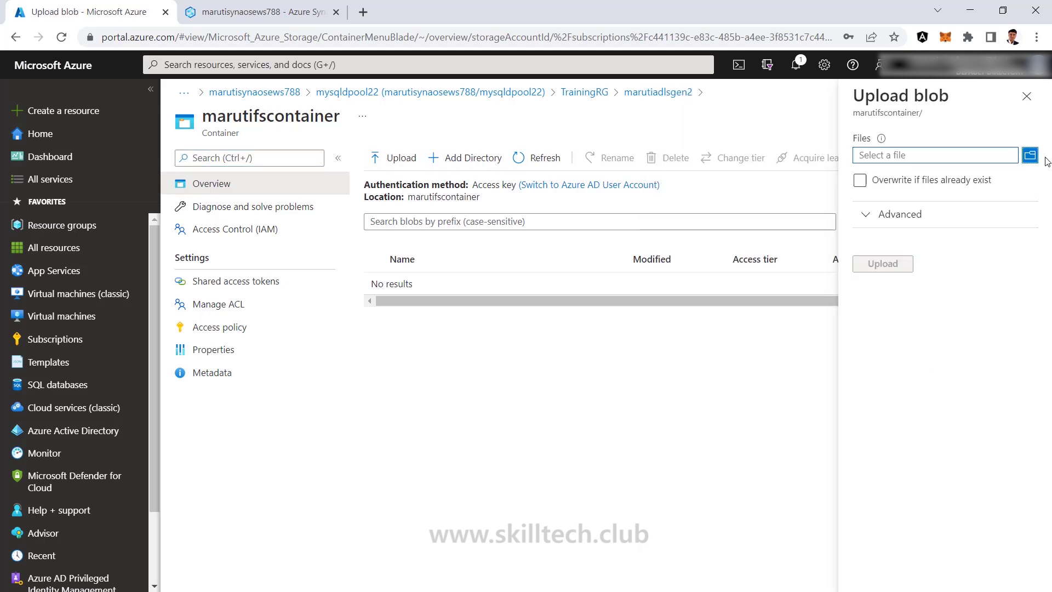
{"action": "left_click", "coordinate": [1030, 156]}
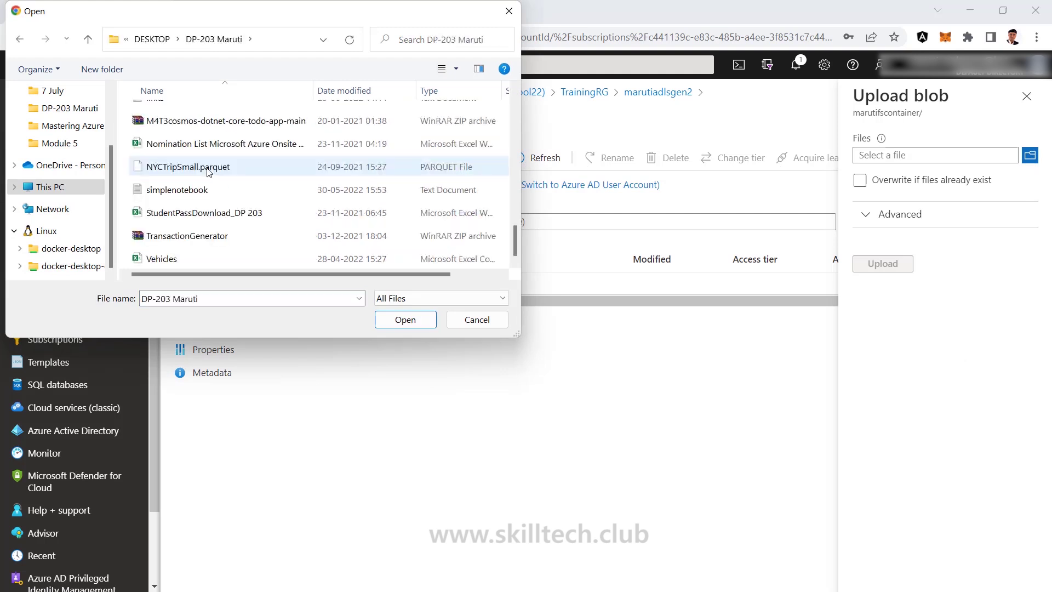
{"action": "left_click", "coordinate": [209, 169]}
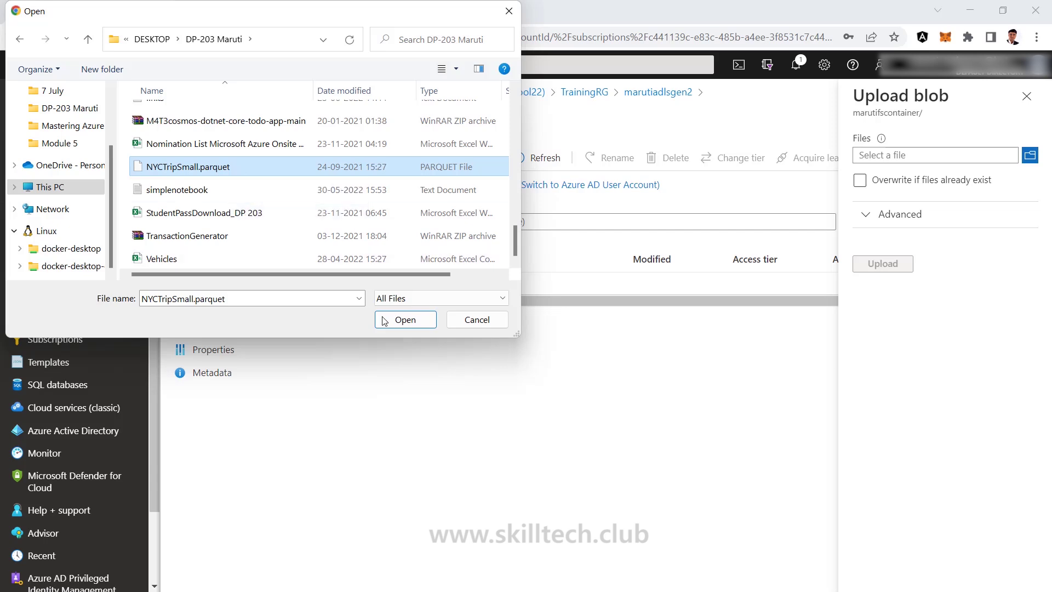
{"action": "left_click", "coordinate": [405, 319]}
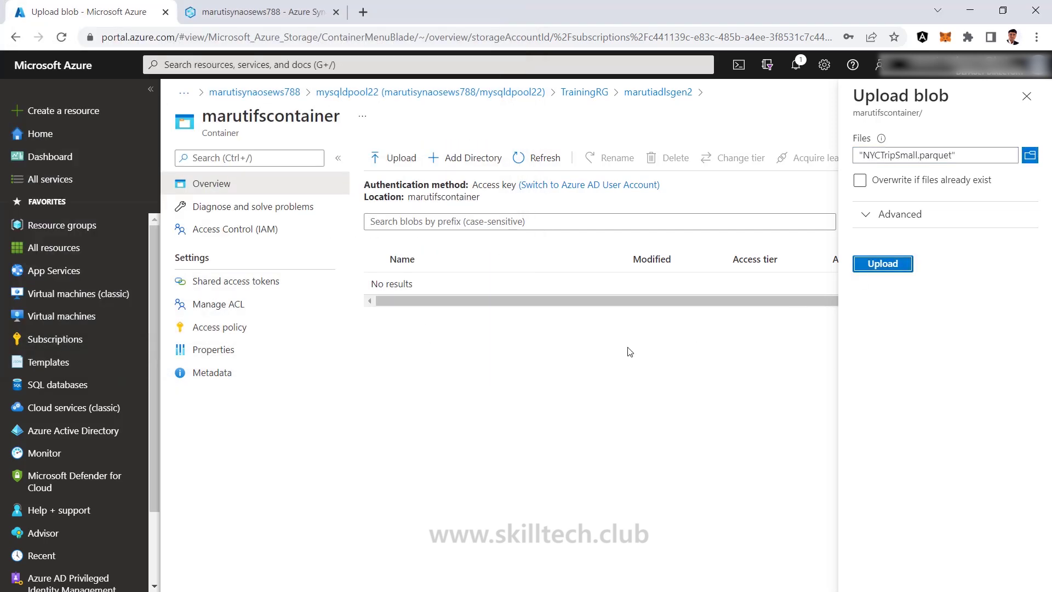
{"action": "key", "text": "Return"}
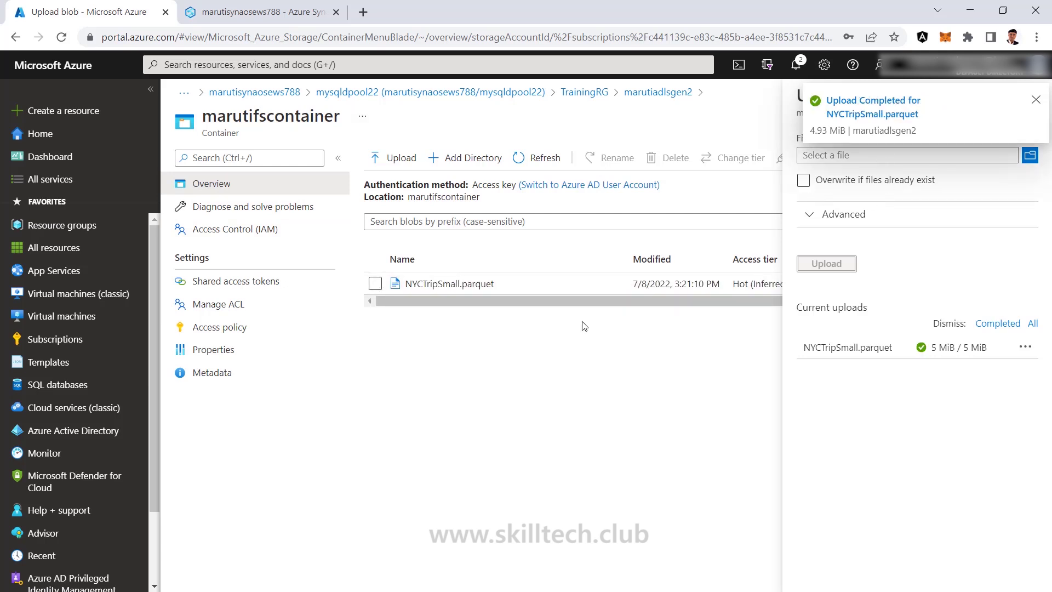
{"action": "left_click", "coordinate": [1035, 100]}
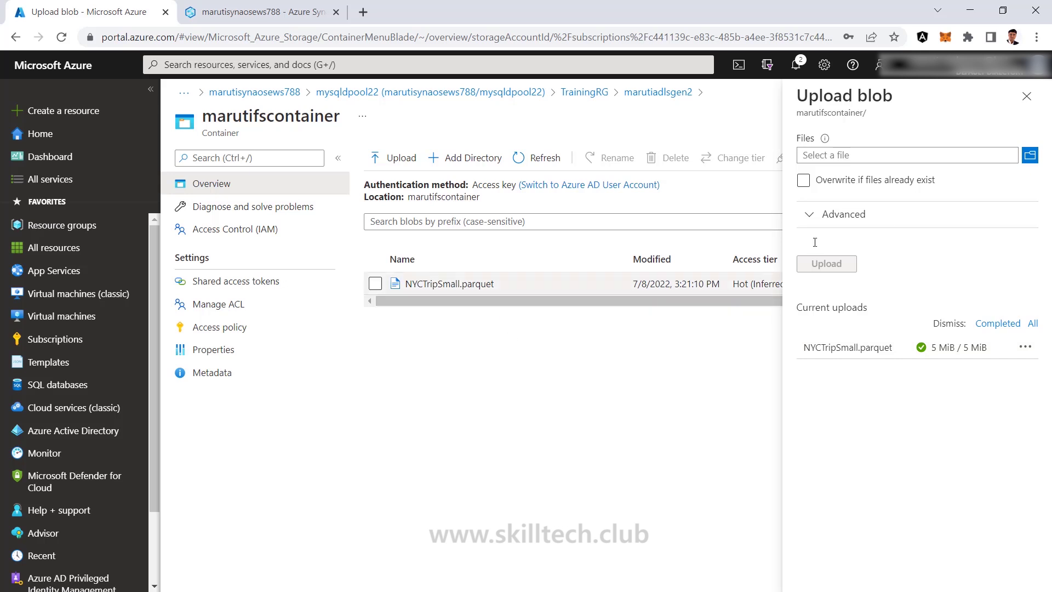
{"action": "left_click", "coordinate": [1027, 98]}
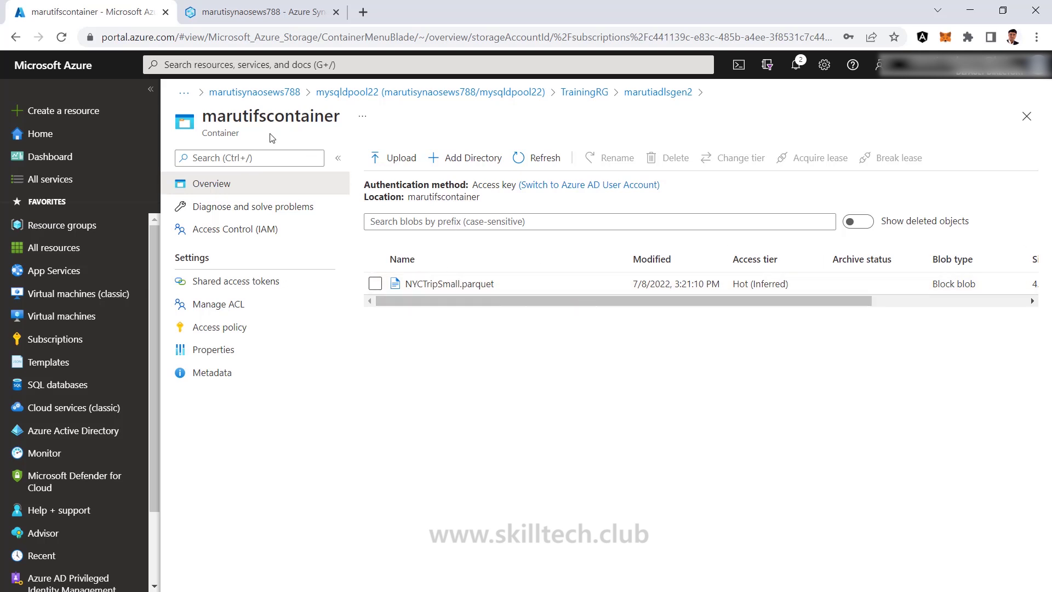
- Switch to Synapse Studio and open the primary marutifscontainer under the linked Azure Data Lake Storage Gen2 accounts
{"action": "left_click", "coordinate": [255, 15]}
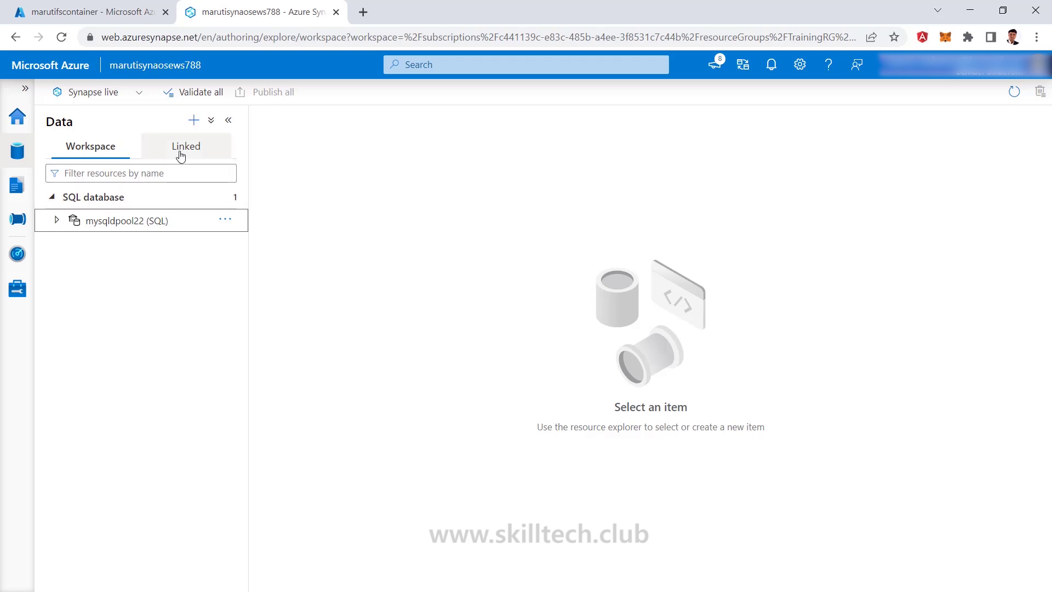
{"action": "left_click", "coordinate": [205, 154]}
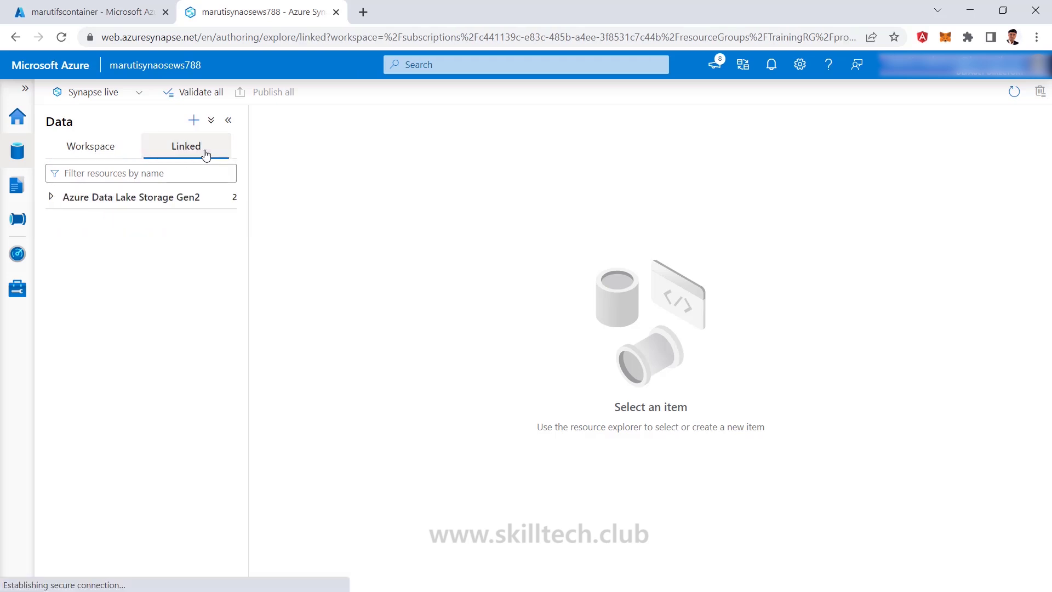
{"action": "left_click", "coordinate": [51, 197]}
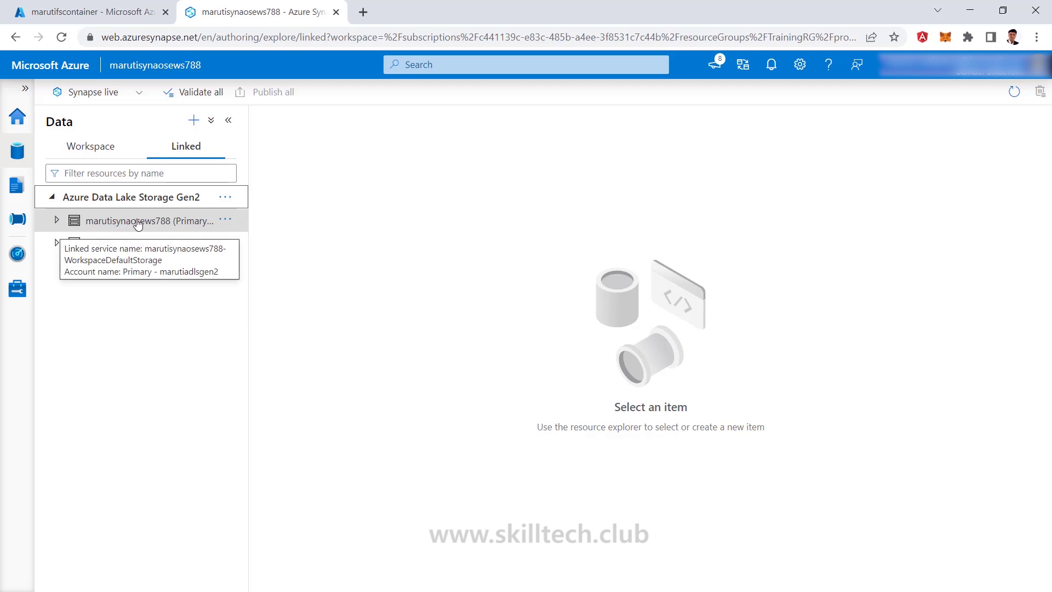
{"action": "left_click", "coordinate": [57, 221]}
{"action": "left_click", "coordinate": [57, 221]}
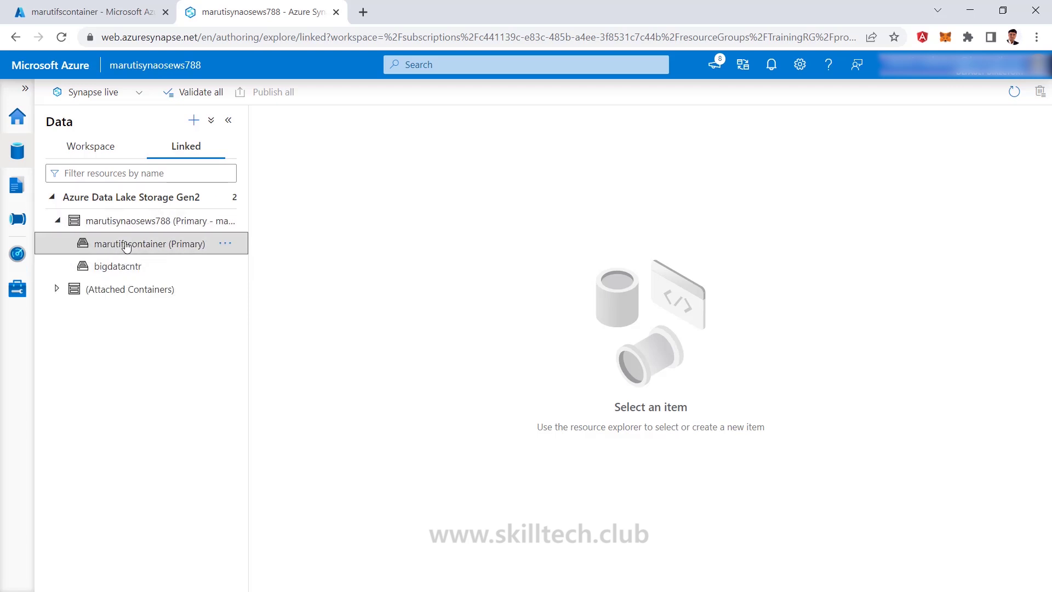
{"action": "left_click", "coordinate": [126, 244]}
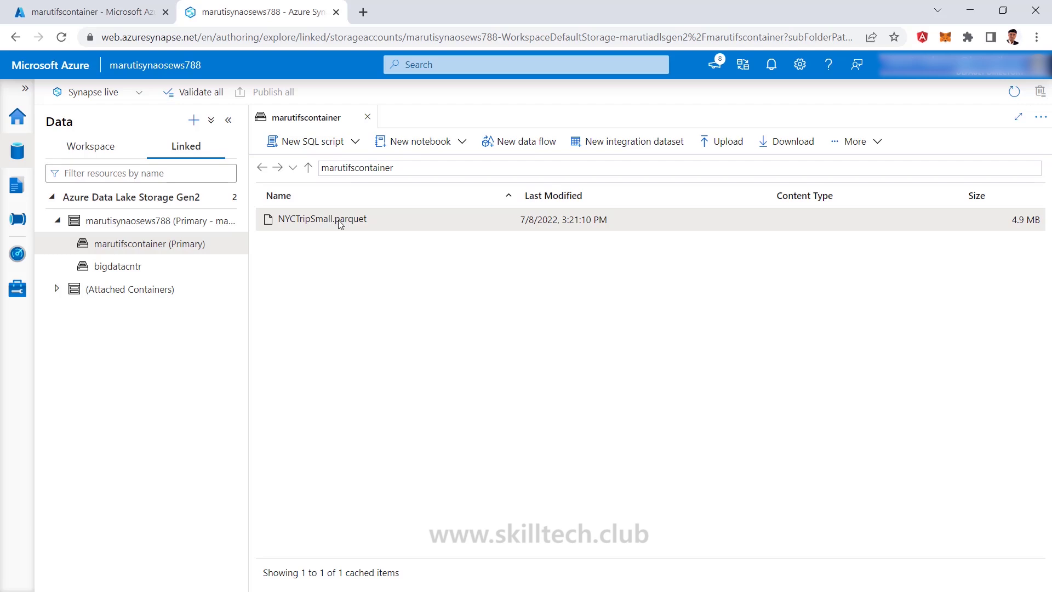
- Generate a new SQL script that selects the top 100 rows of NYCTripSmall.parquet and collapse the resources pane
{"action": "right_click", "coordinate": [352, 221]}
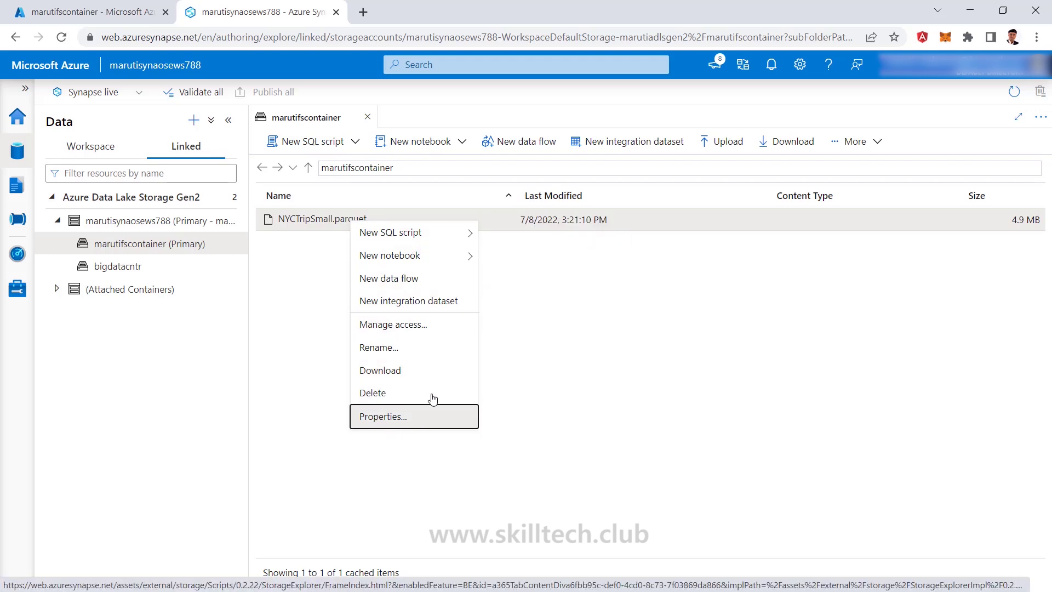
{"action": "mouse_move", "coordinate": [416, 237]}
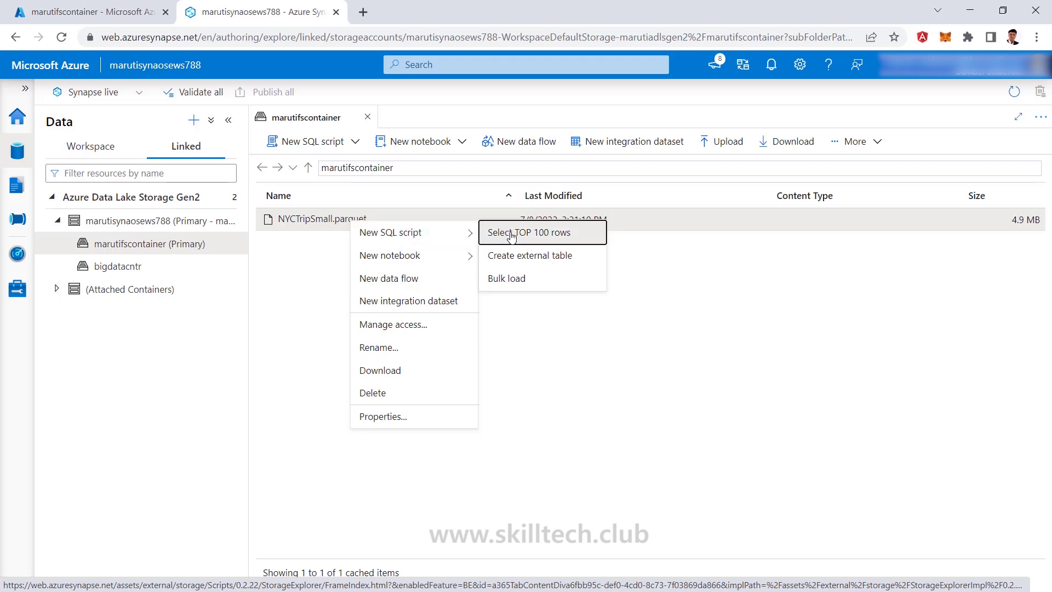
{"action": "left_click", "coordinate": [533, 237]}
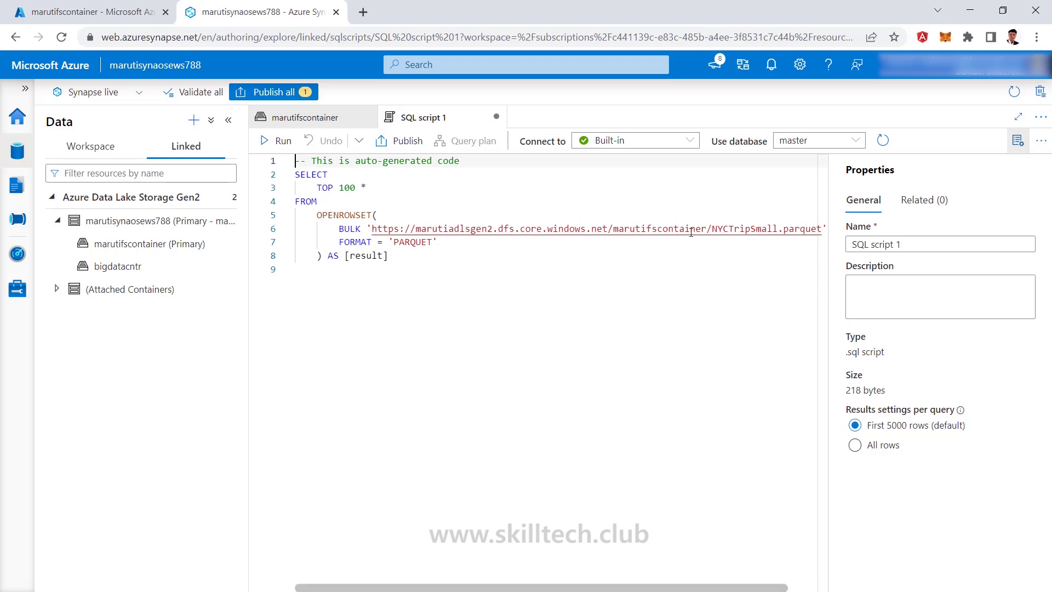
{"action": "left_click", "coordinate": [228, 119]}
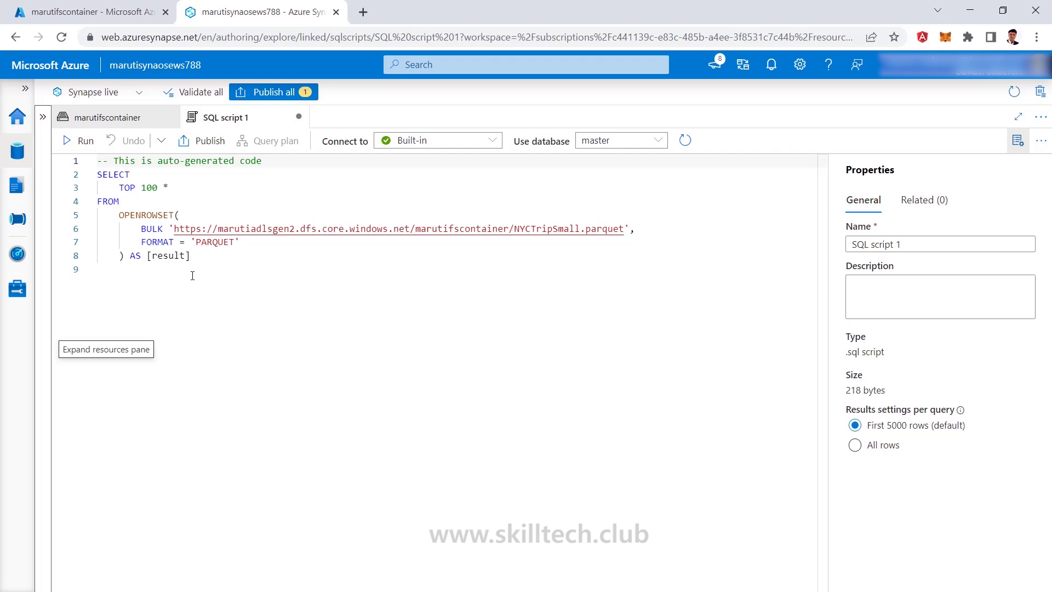
- Run the top 100 rows query on the Built-in pool and look through the results in an enlarged results area
{"action": "left_click", "coordinate": [81, 141]}
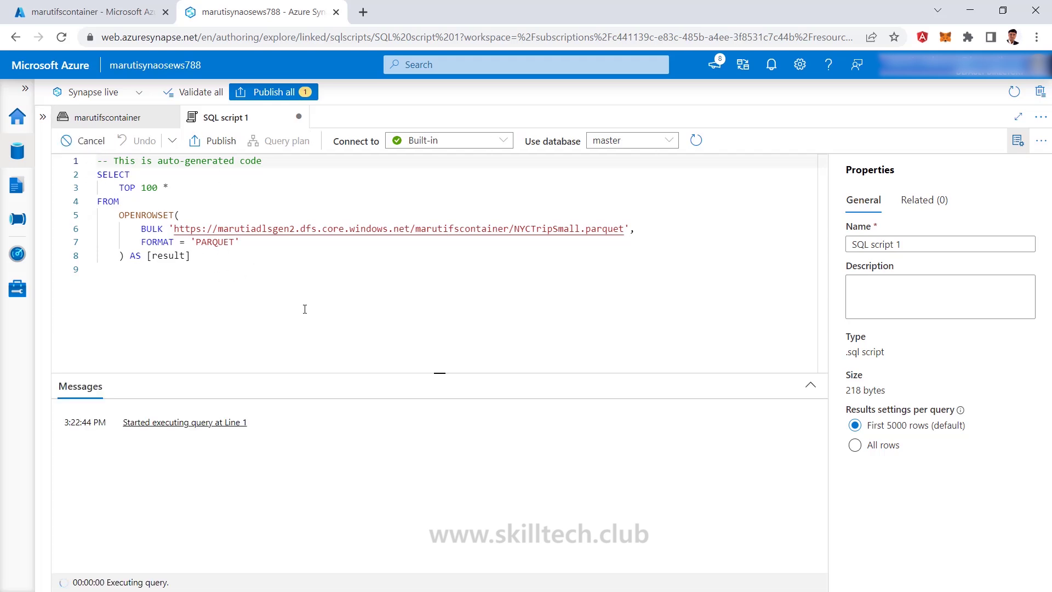
{"action": "left_click_drag", "start_coordinate": [396, 372], "coordinate": [399, 273]}
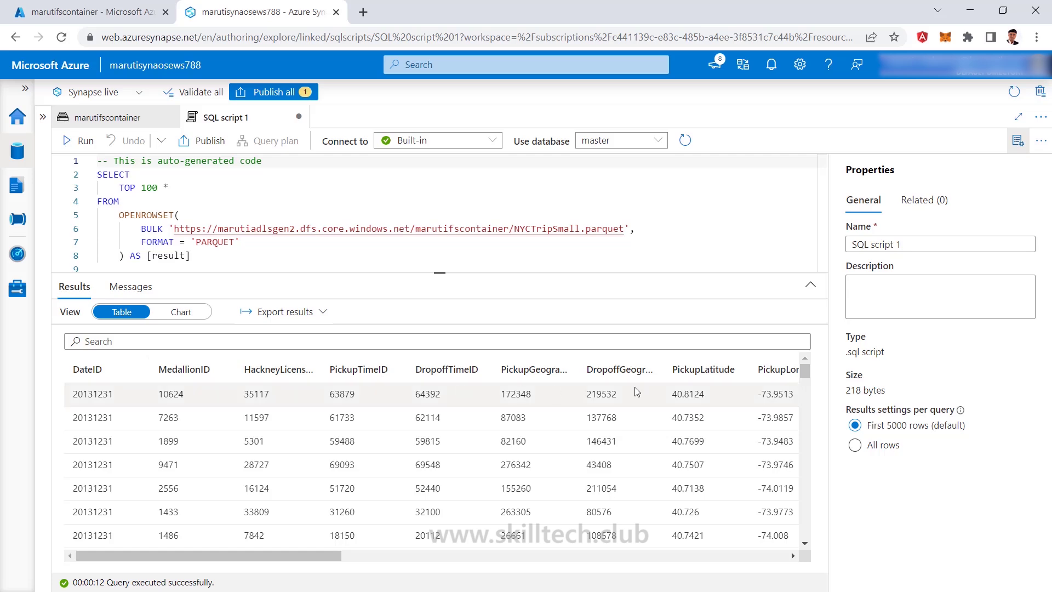
{"action": "left_click_drag", "start_coordinate": [259, 555], "coordinate": [337, 559]}
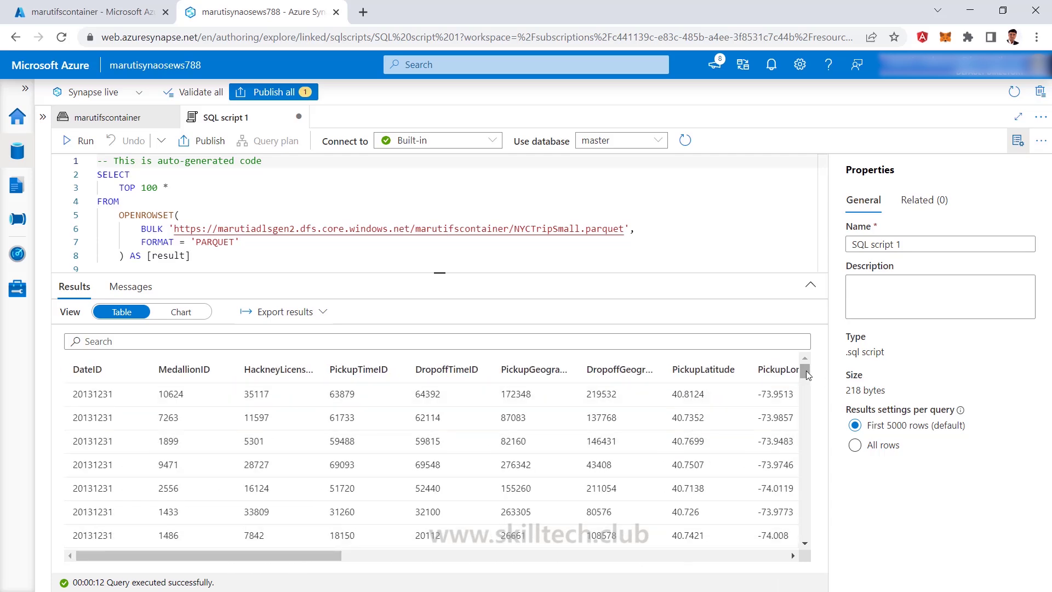
{"action": "left_click_drag", "start_coordinate": [807, 371], "coordinate": [814, 348]}
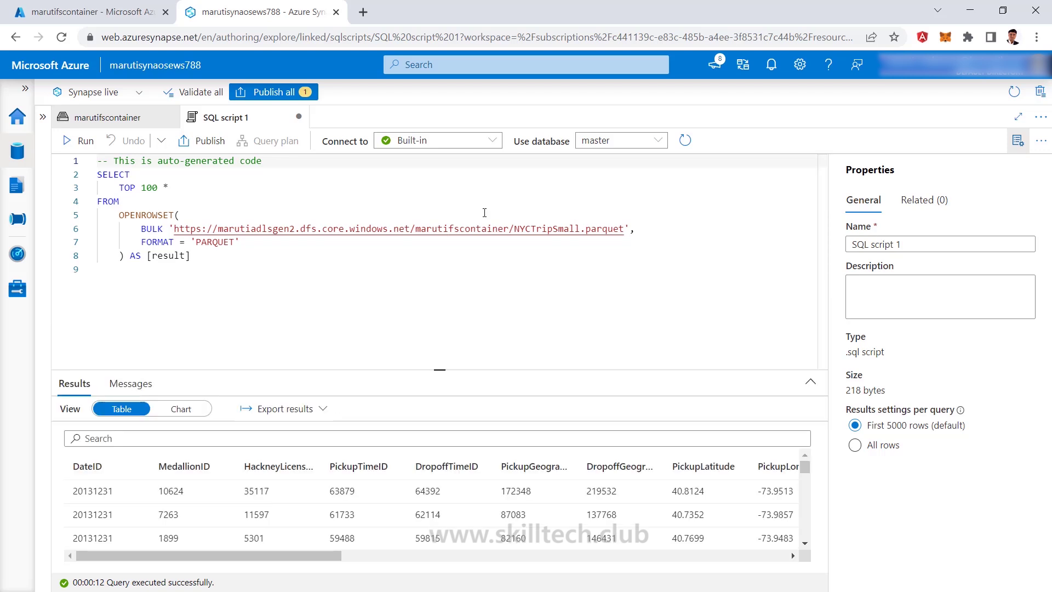
- Bring back the resources pane, check the databases available to the script, and clear all of its auto-generated code
{"action": "left_click", "coordinate": [42, 117]}
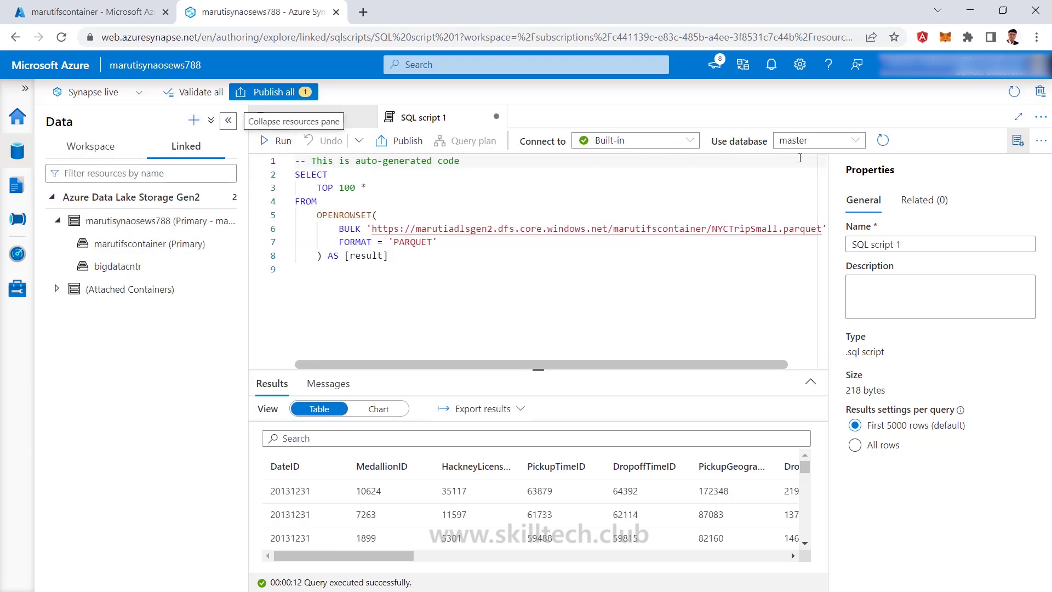
{"action": "left_click", "coordinate": [806, 140]}
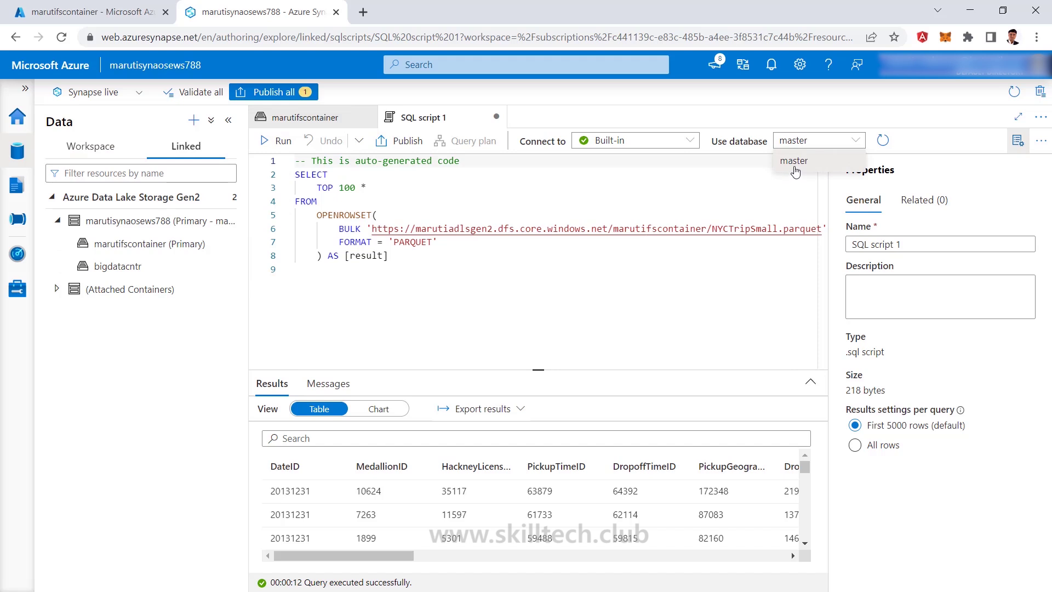
{"action": "left_click", "coordinate": [509, 297]}
{"action": "left_click_drag", "start_coordinate": [352, 271], "coordinate": [304, 156]}
{"action": "key", "text": "Delete"}
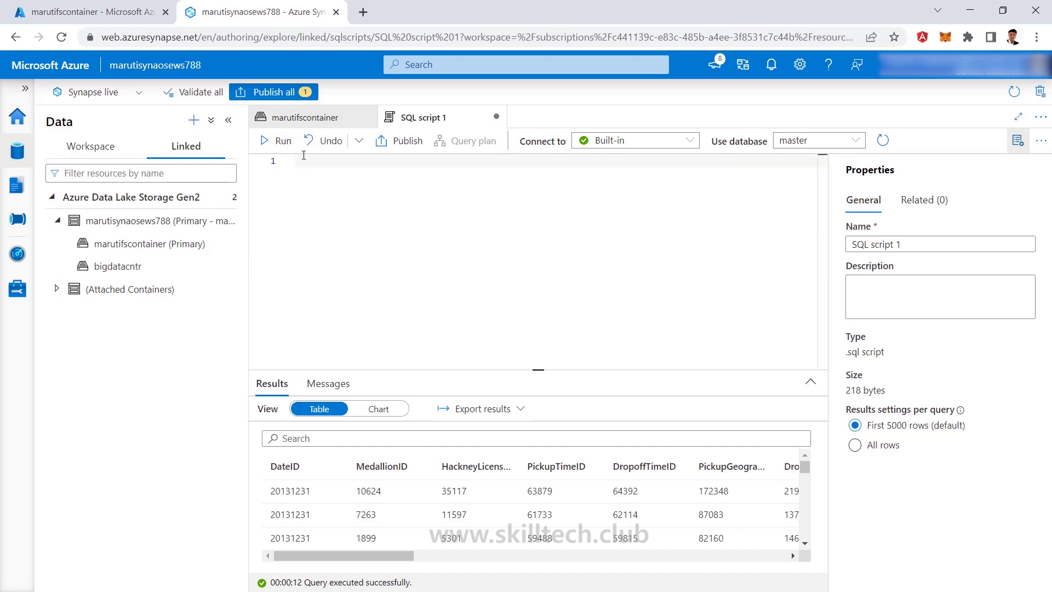